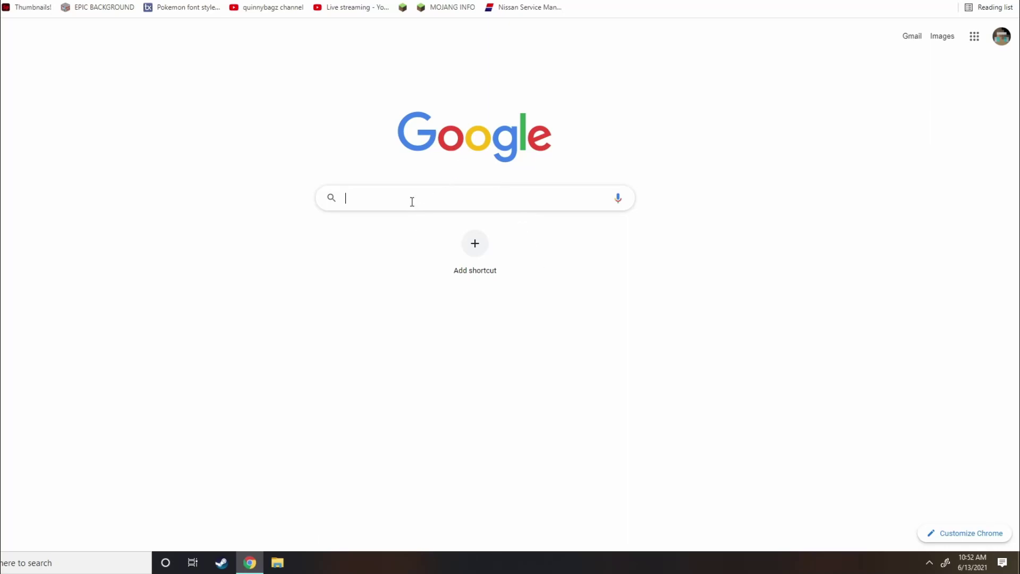
# Search Google for optifine 1.17 and open the downloads page of the OptiFine website
pyautogui.write('optifine')
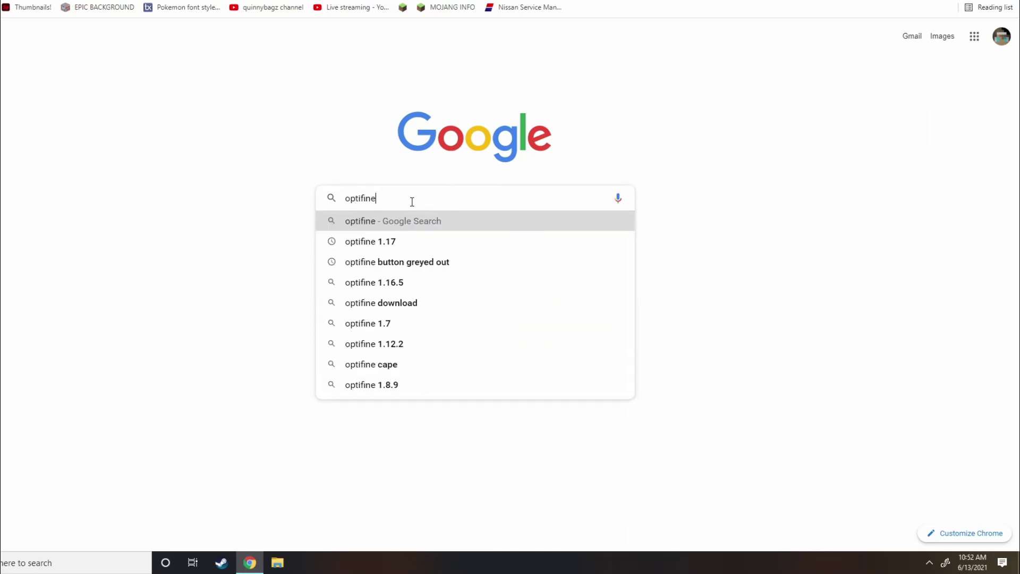
pyautogui.click(397, 245)
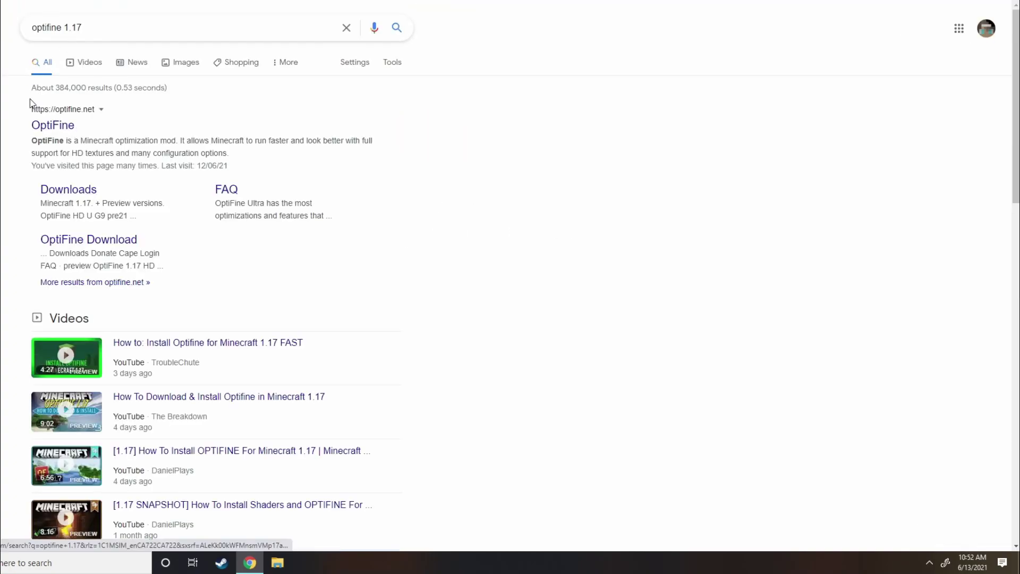
pyautogui.click(65, 131)
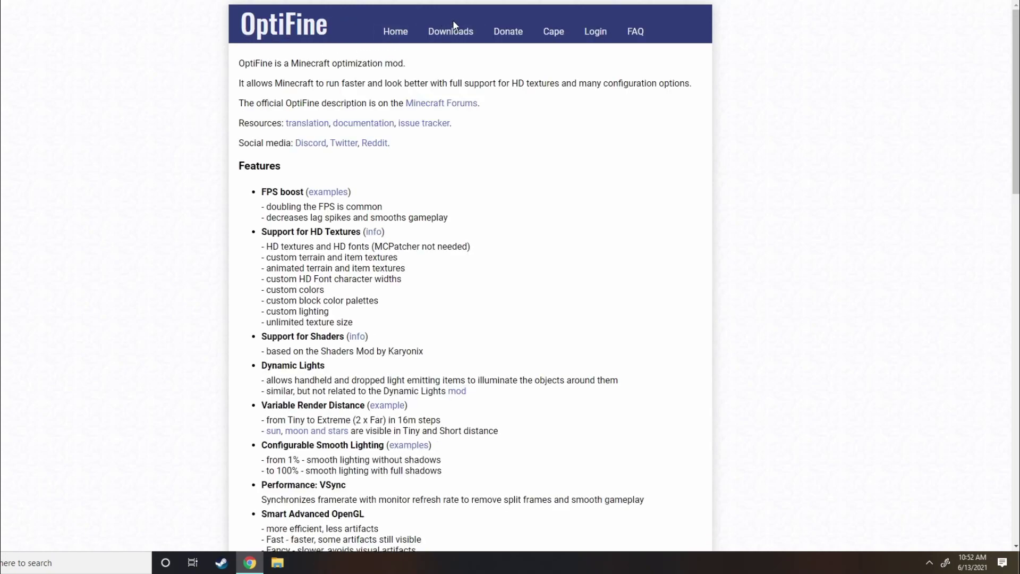
pyautogui.click(441, 33)
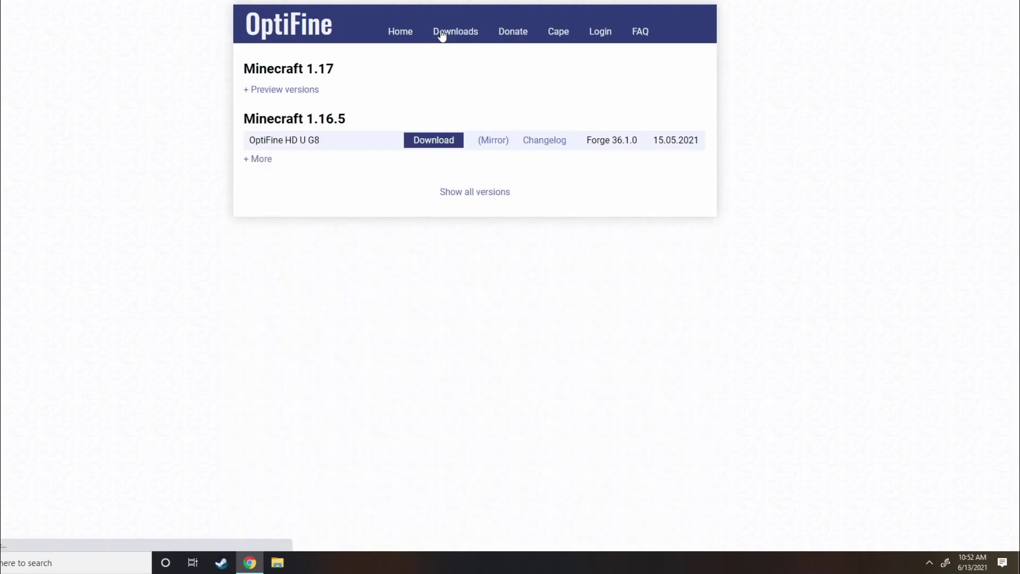
# Download the preview version OptiFine HD U G9 pre21 for Minecraft 1.17, skipping the advertisement page
pyautogui.moveTo(245, 71); pyautogui.dragTo(301, 70)
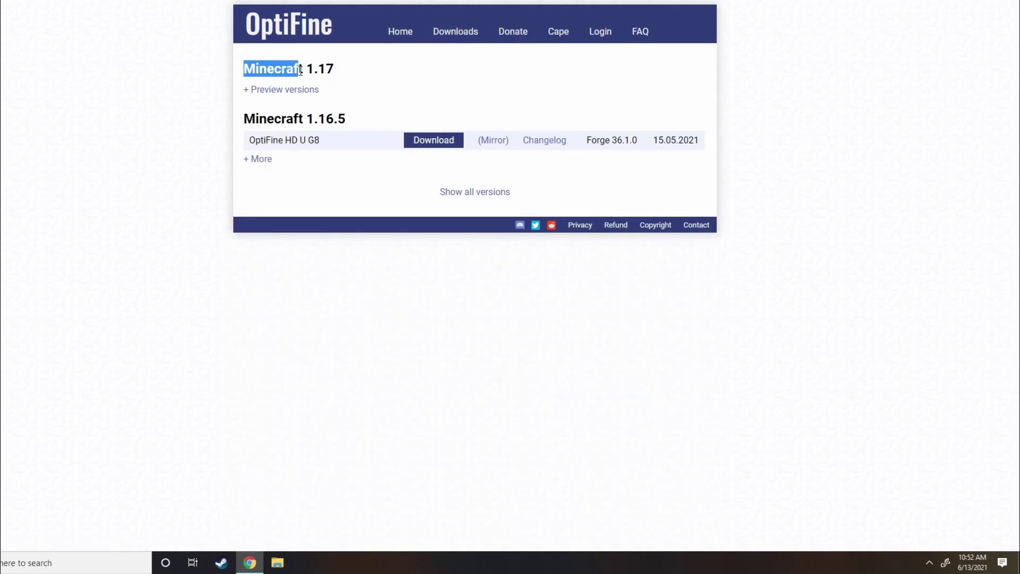
pyautogui.click(268, 94)
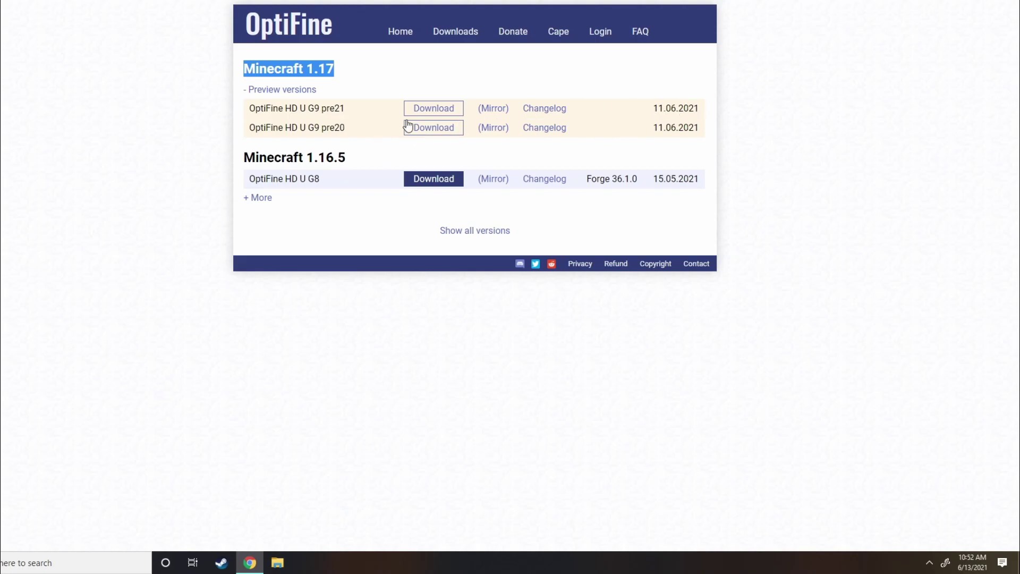
pyautogui.moveTo(322, 109); pyautogui.dragTo(359, 115)
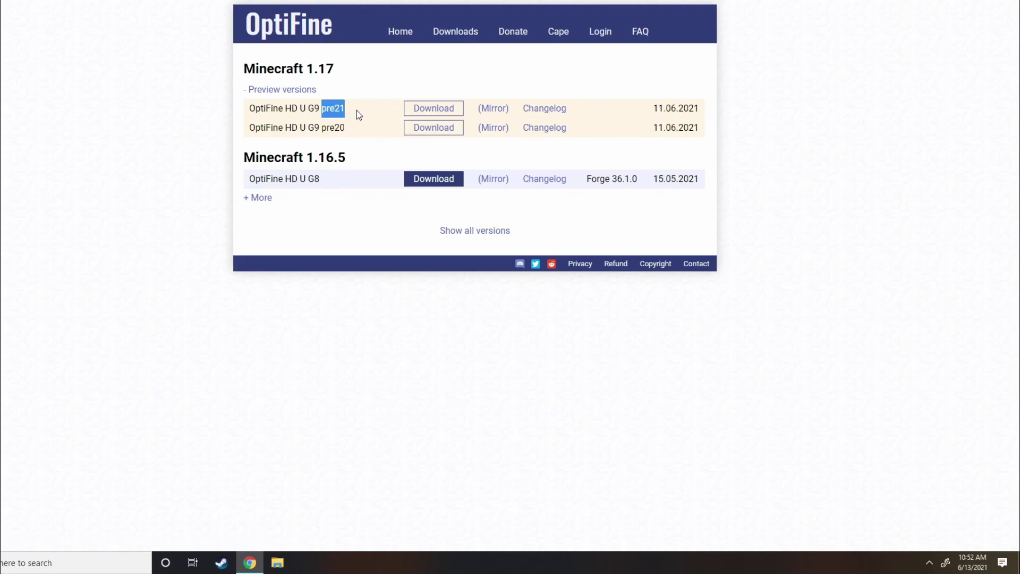
pyautogui.click(442, 108)
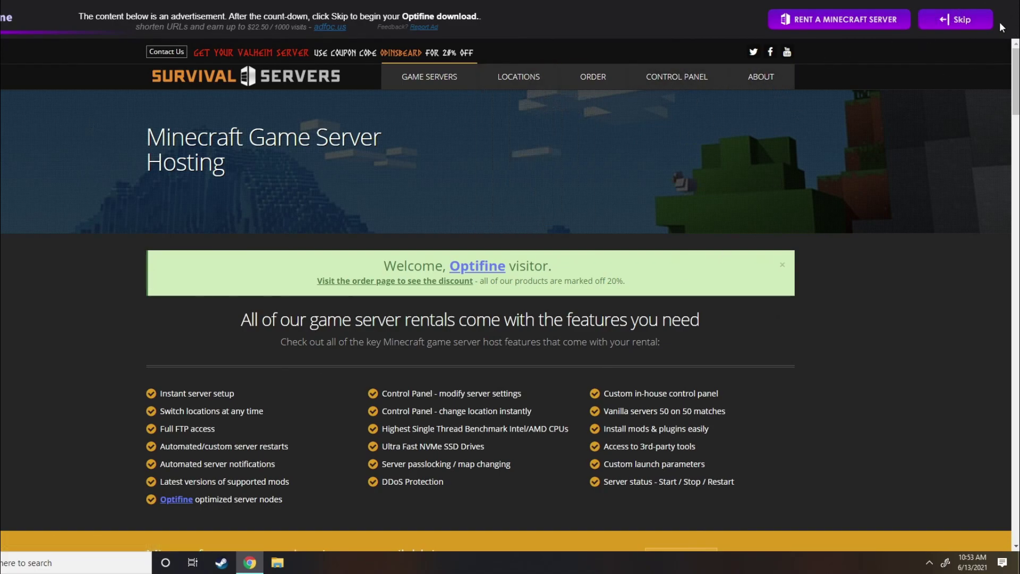
pyautogui.click(957, 25)
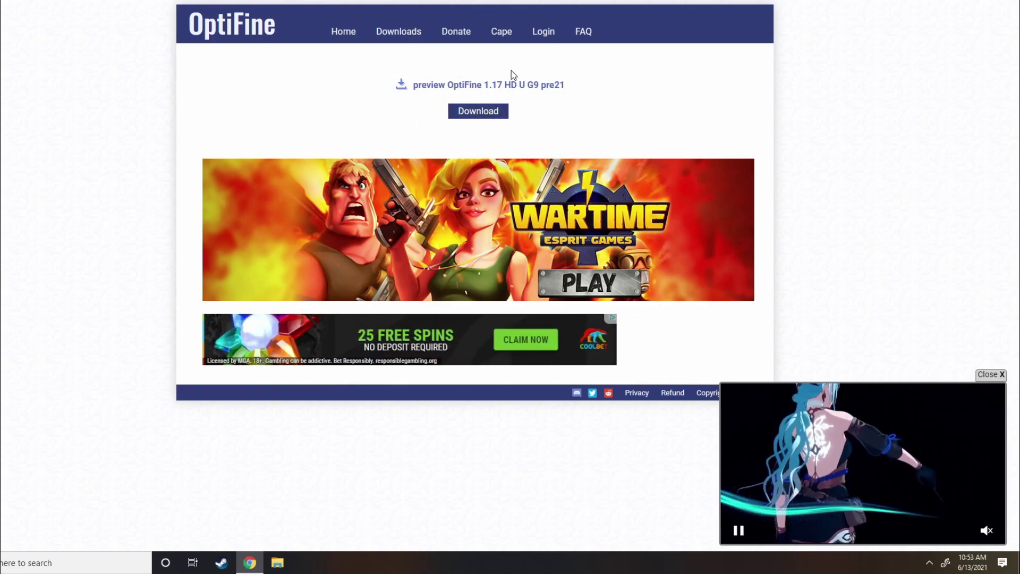
pyautogui.click(474, 113)
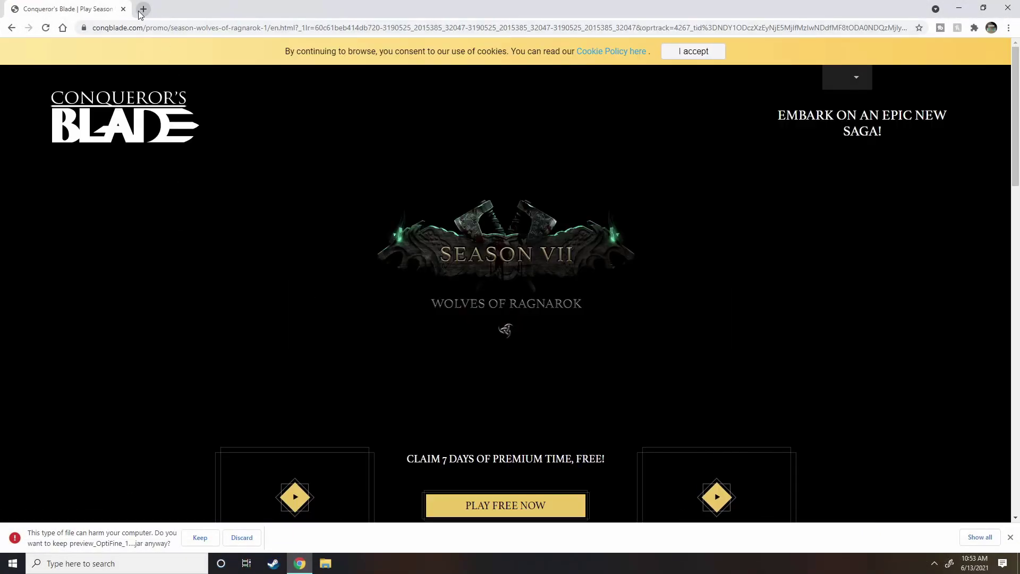
# Replace the advertisement page with a new tab and keep the downloaded OptiFine jar file
pyautogui.click(144, 10)
pyautogui.click(123, 10)
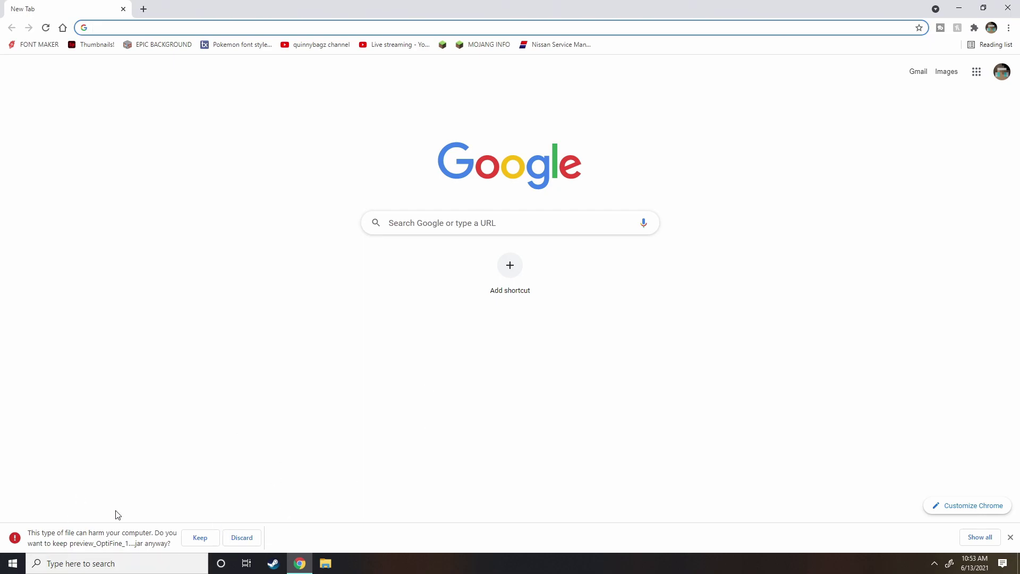
pyautogui.click(199, 537)
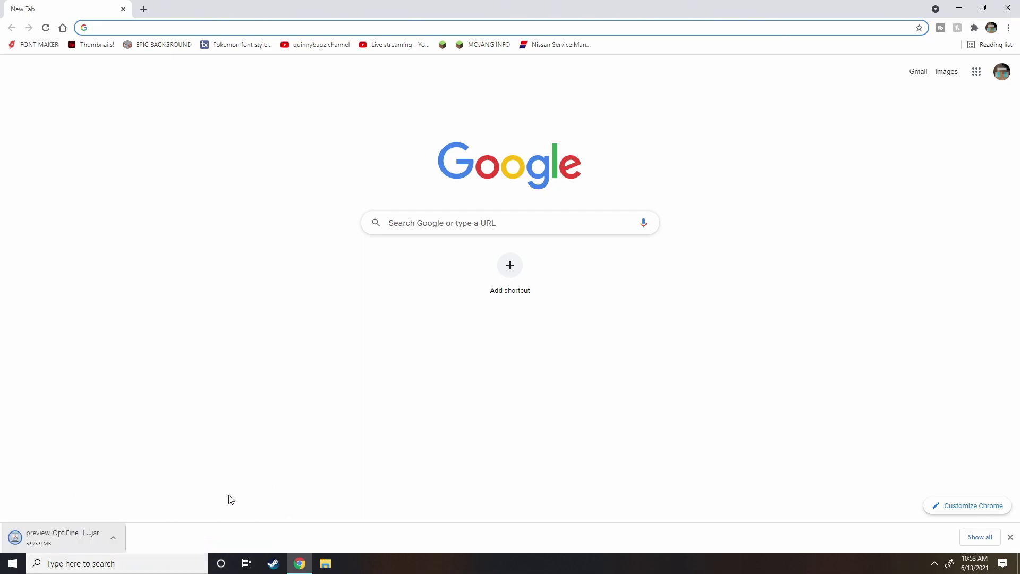
# Place the downloaded OptiFine jar file on the desktop and close the browser
pyautogui.click(113, 538)
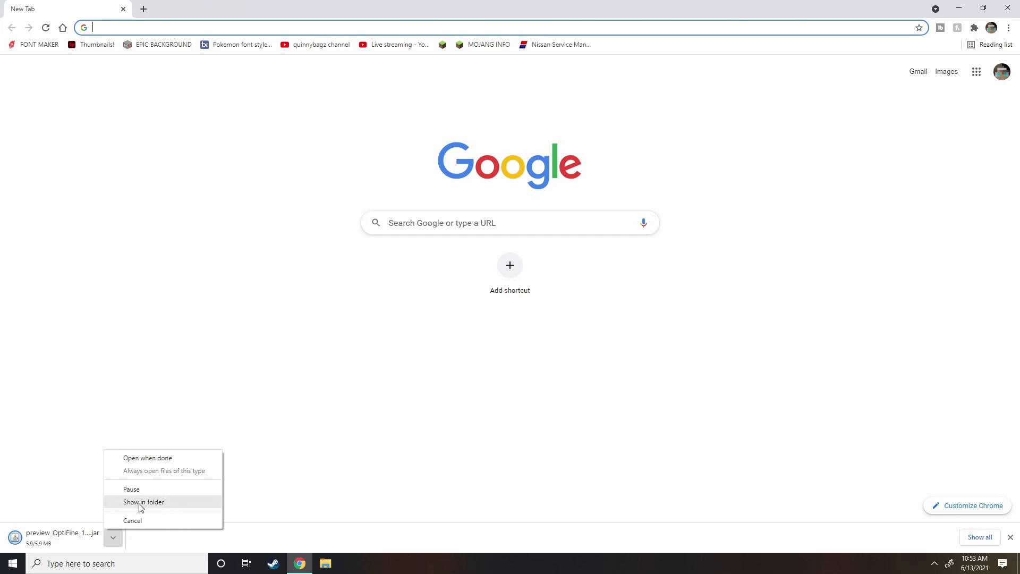
pyautogui.click(198, 421)
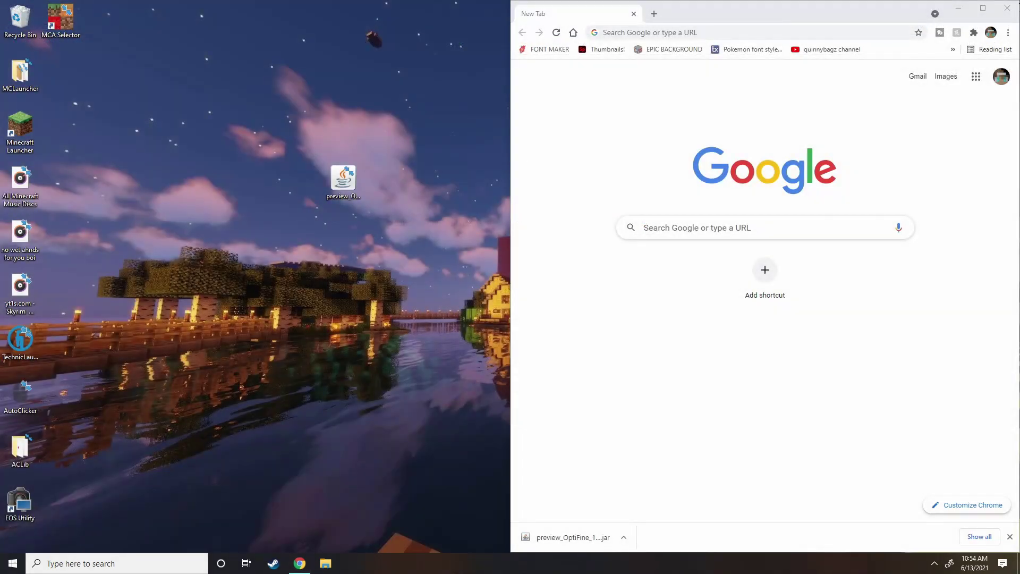
pyautogui.click(1018, 6)
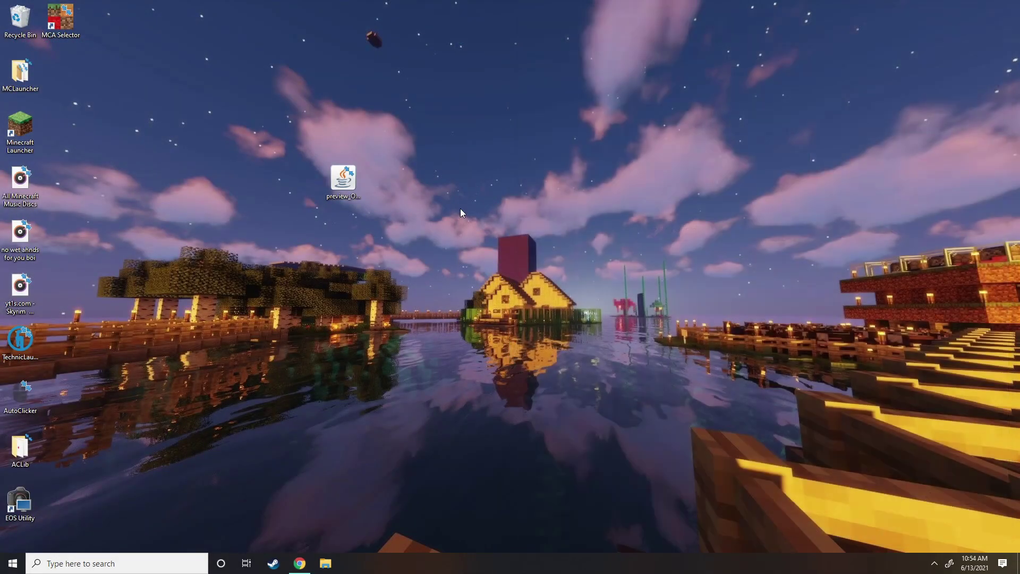
# Run the OptiFine HD Ultra G9 pre21 installer from the desktop and install it into the default .minecraft folder
pyautogui.click(342, 199)
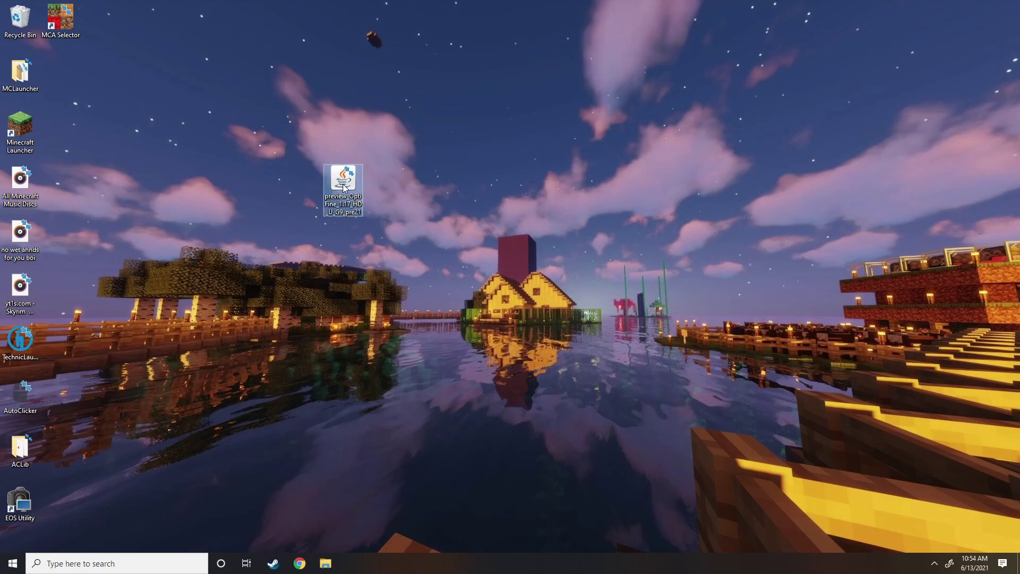
pyautogui.moveTo(343, 186); pyautogui.dragTo(460, 186)
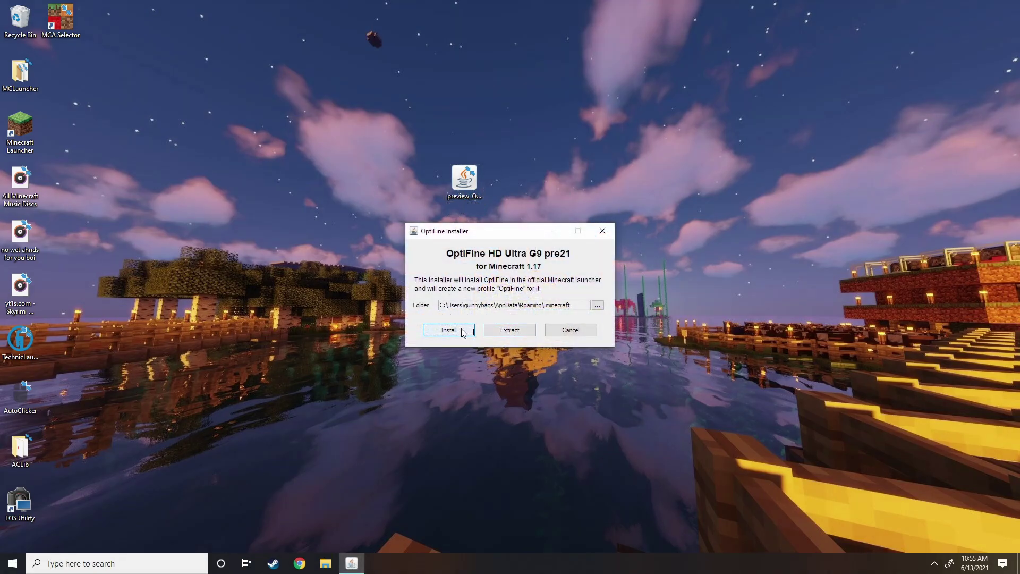
pyautogui.click(449, 329)
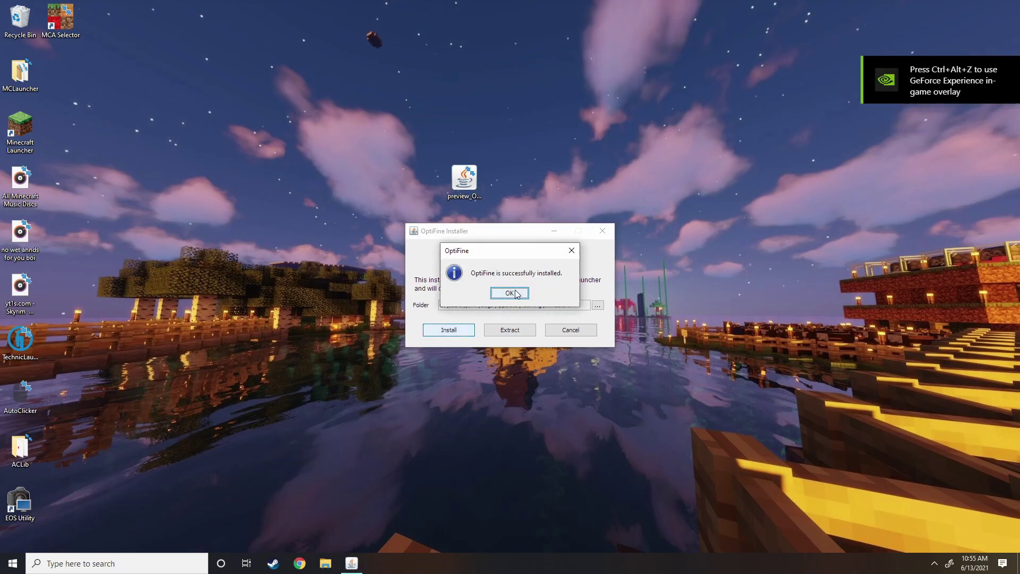
pyautogui.click(510, 294)
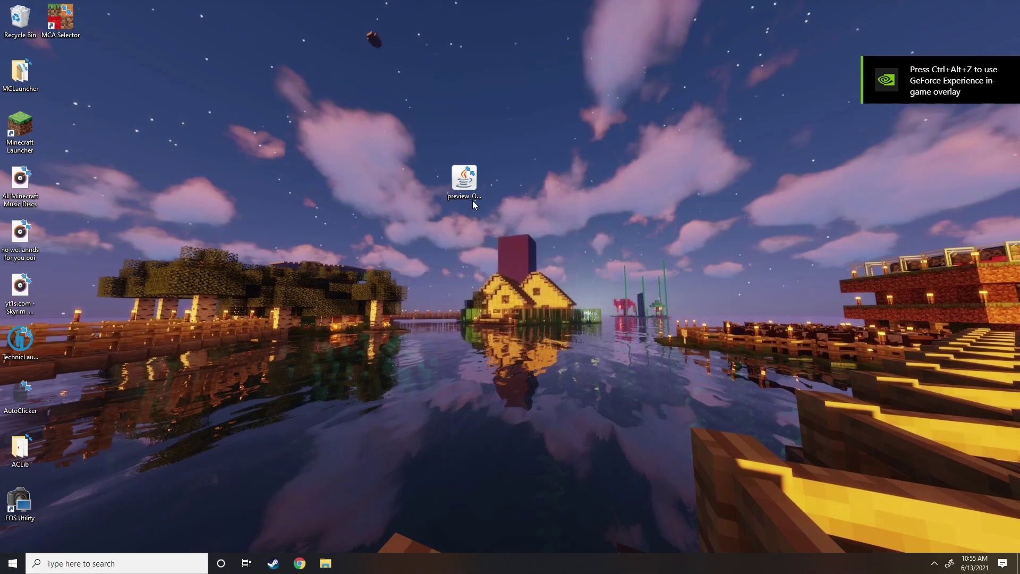
# Open the Minecraft Launcher and show the Java Edition installations with the OptiFine 1.17 entry
pyautogui.moveTo(473, 200); pyautogui.dragTo(69, 94)
pyautogui.doubleClick(41, 136)
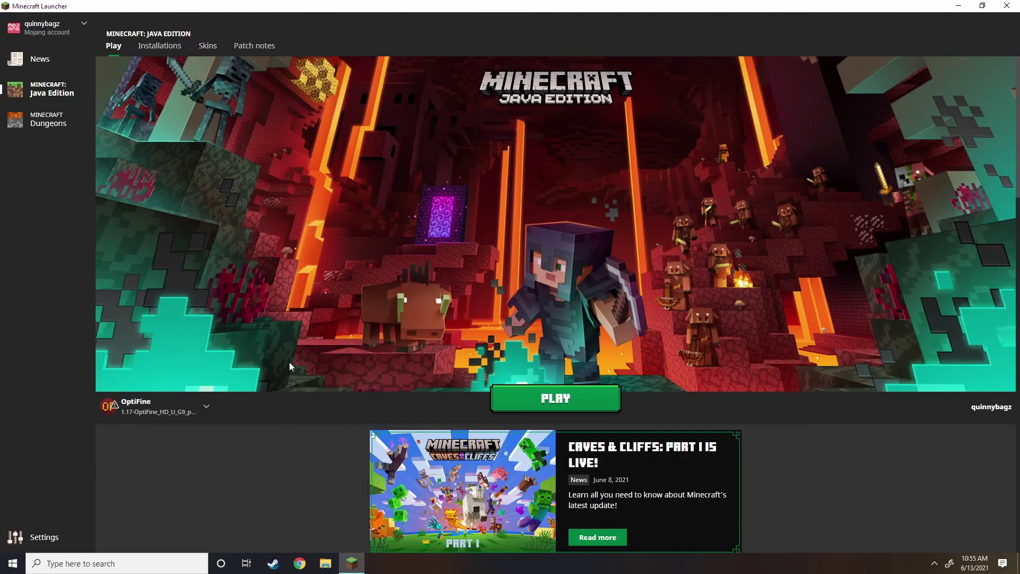
pyautogui.click(159, 46)
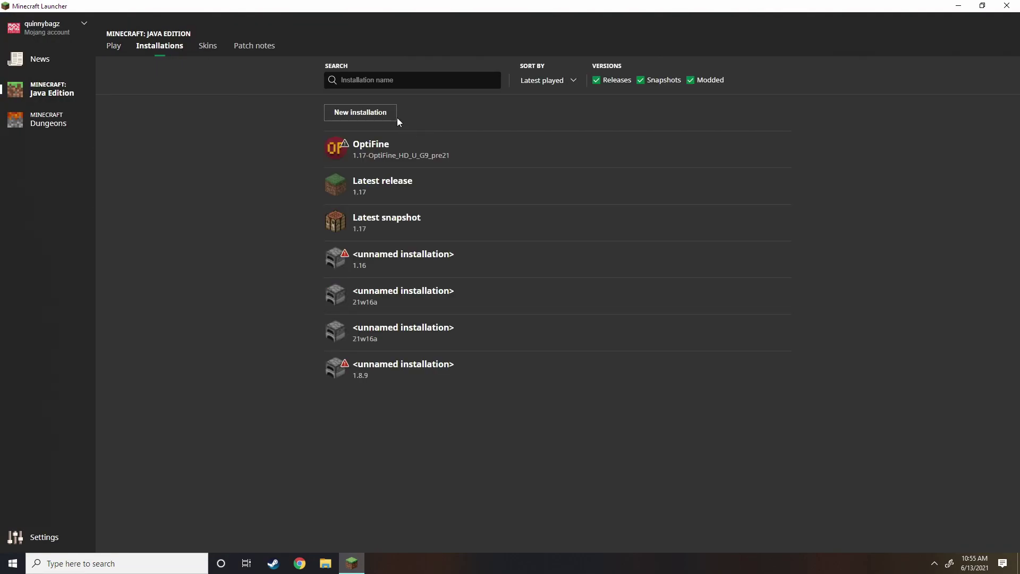
pyautogui.moveTo(362, 153)
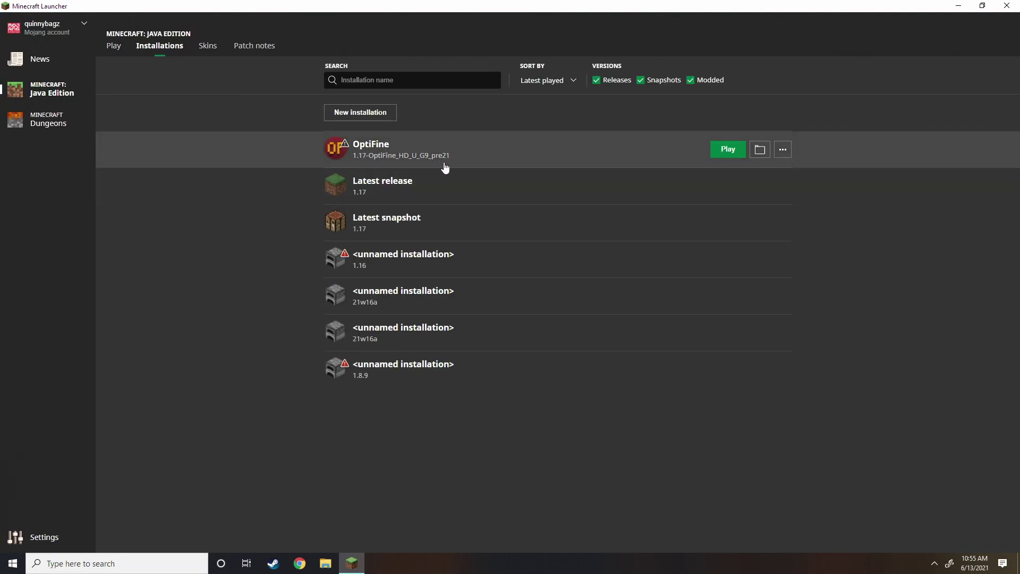
# Check which OptiFine releases a new installation offers as its version, and leave without creating it
pyautogui.click(377, 115)
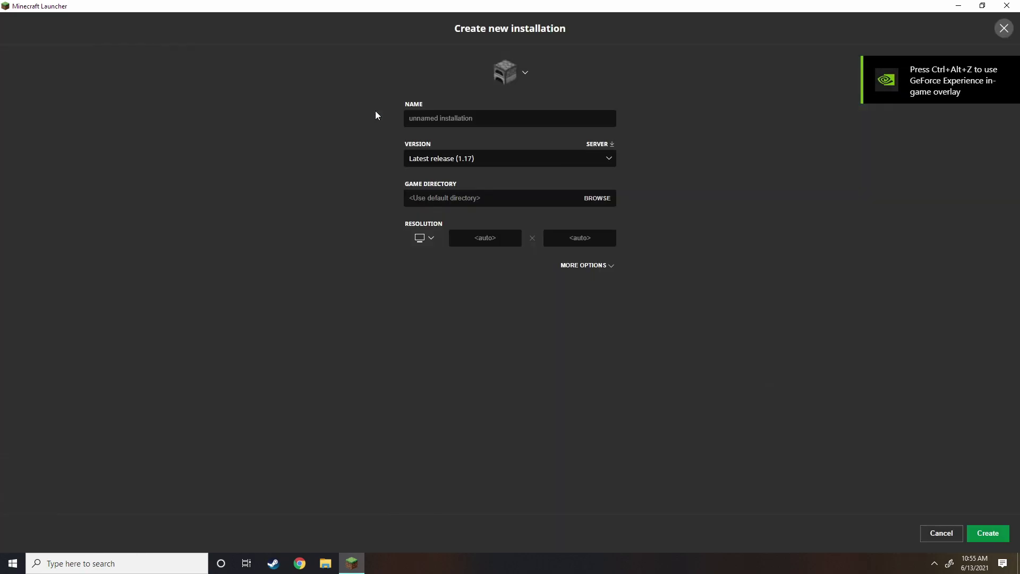
pyautogui.click(493, 160)
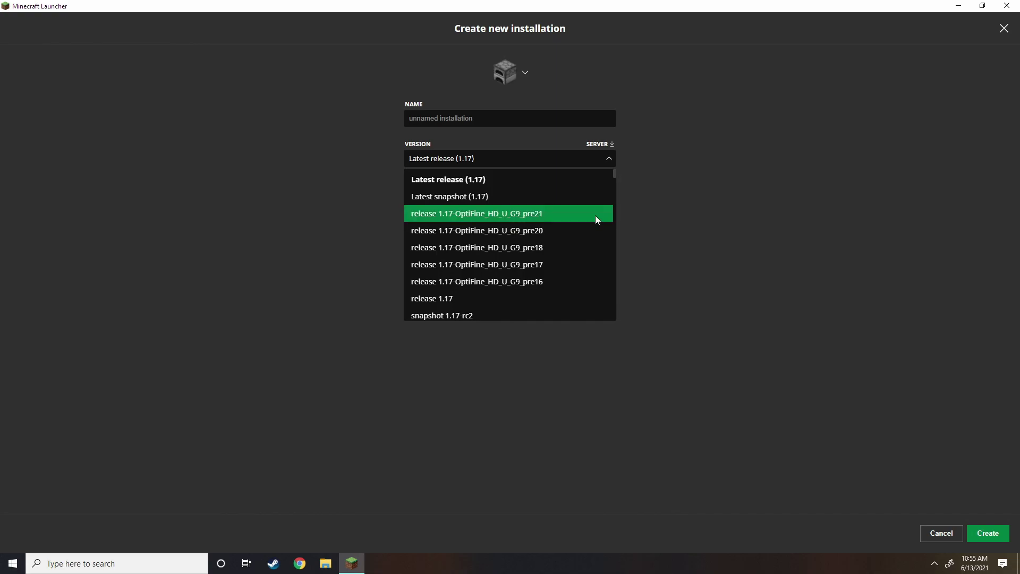
pyautogui.click(723, 175)
pyautogui.click(1004, 29)
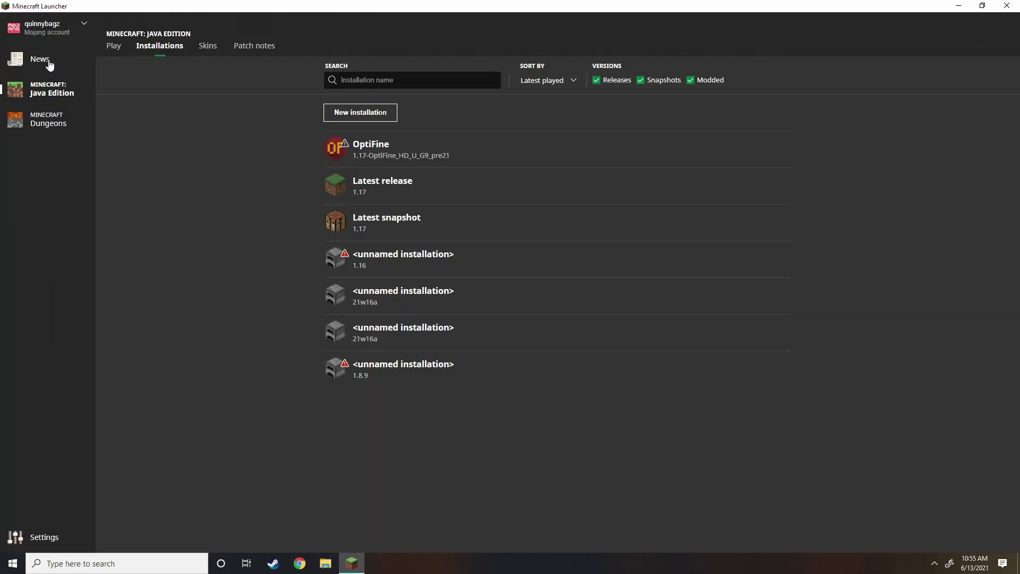
# Launch Minecraft with the OptiFine 1.17 installation, accepting the modified-installation risk for good, and enter singleplayer
pyautogui.click(113, 46)
pyautogui.click(180, 410)
pyautogui.click(182, 413)
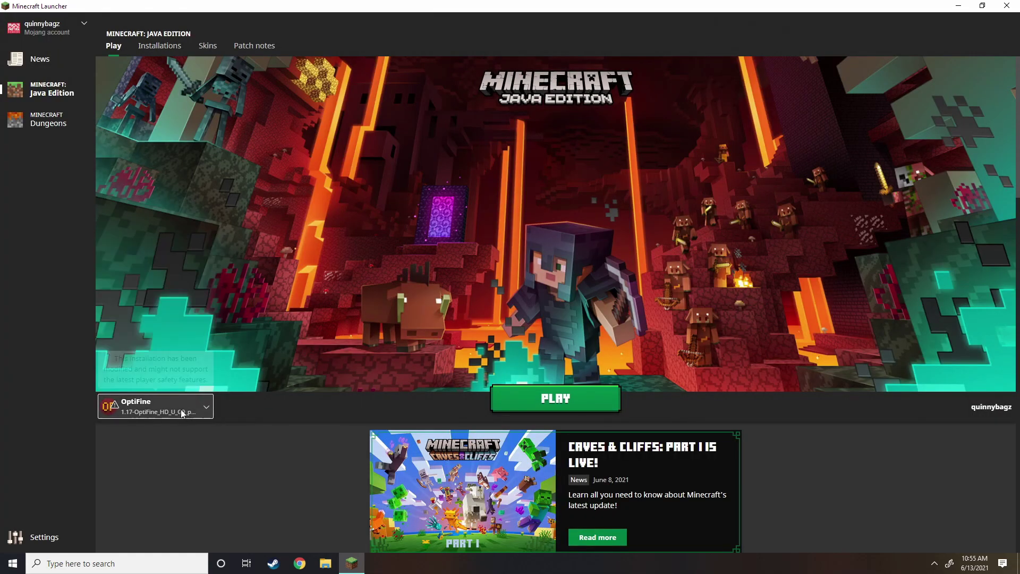
pyautogui.click(182, 414)
pyautogui.click(276, 317)
pyautogui.click(532, 407)
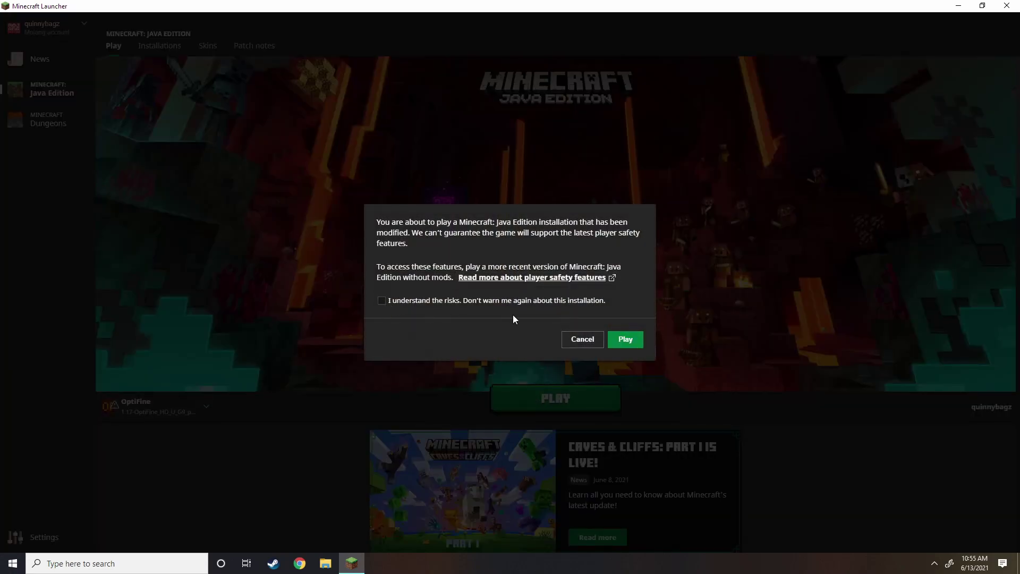
pyautogui.click(381, 301)
pyautogui.click(626, 339)
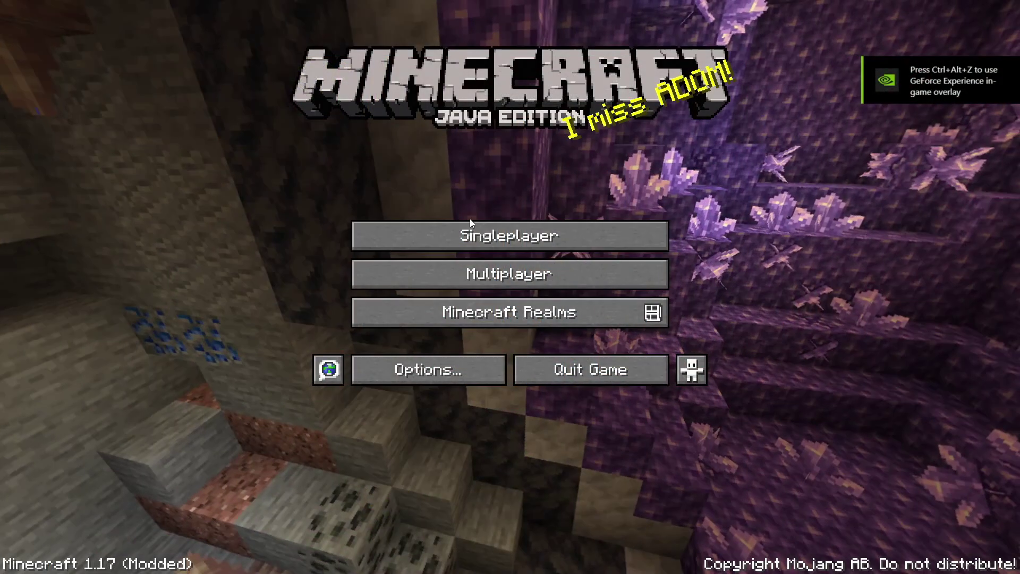
pyautogui.click(570, 241)
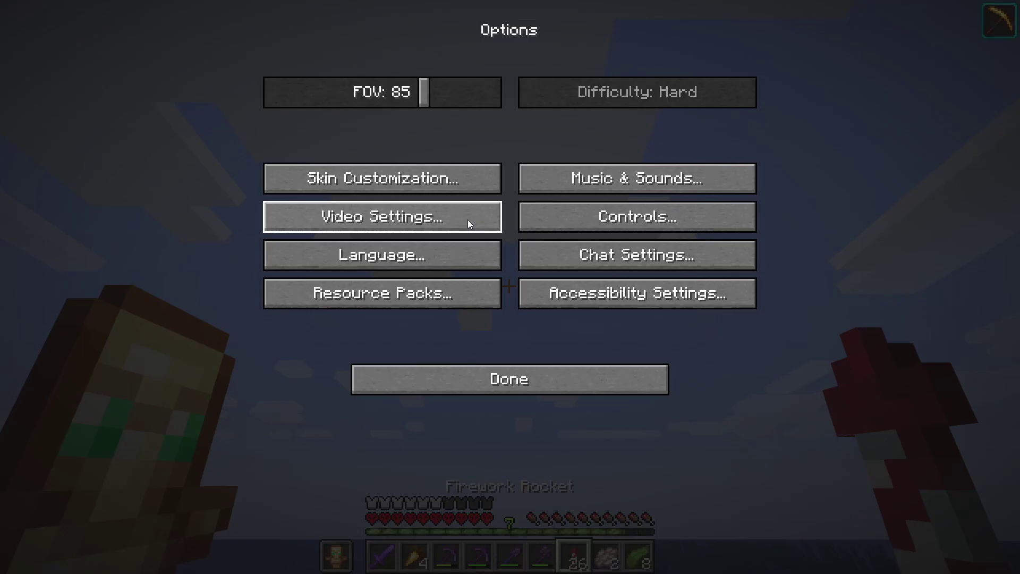
# Check the game's key bindings in the controls options down to the Zoom key
pyautogui.press('Escape')
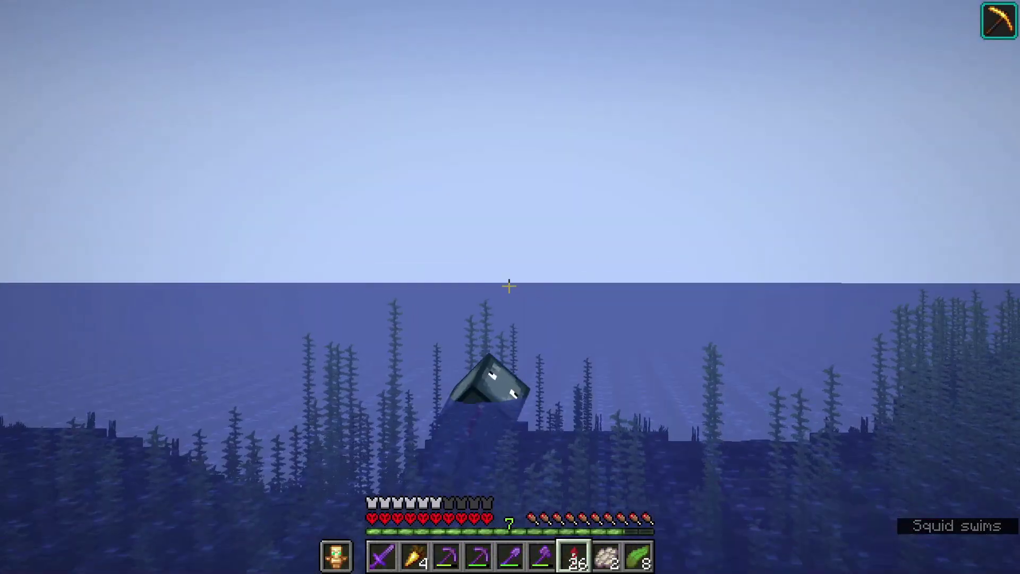
pyautogui.press('Escape')
pyautogui.click(500, 286)
pyautogui.click(668, 210)
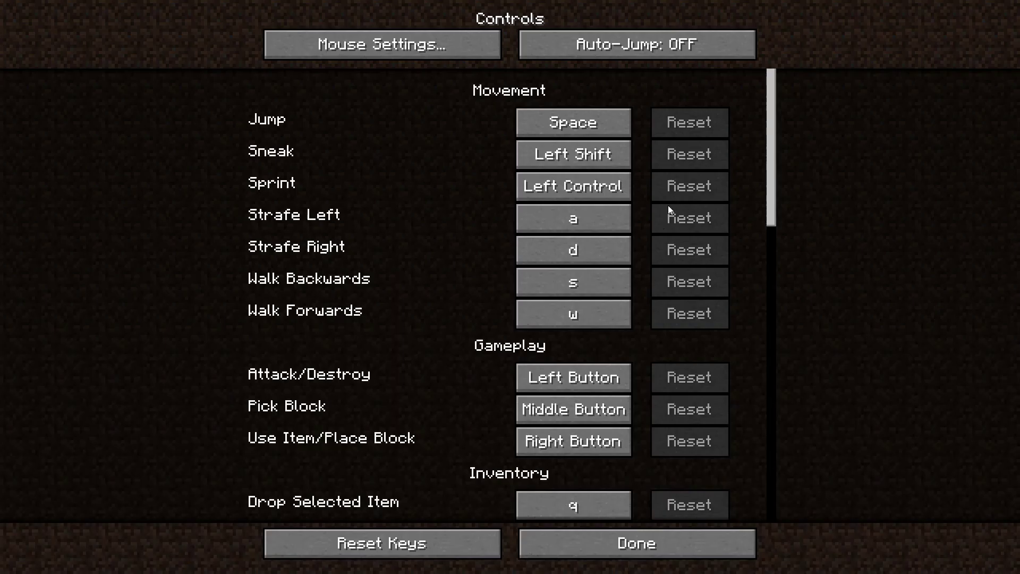
pyautogui.moveTo(774, 124); pyautogui.dragTo(769, 471)
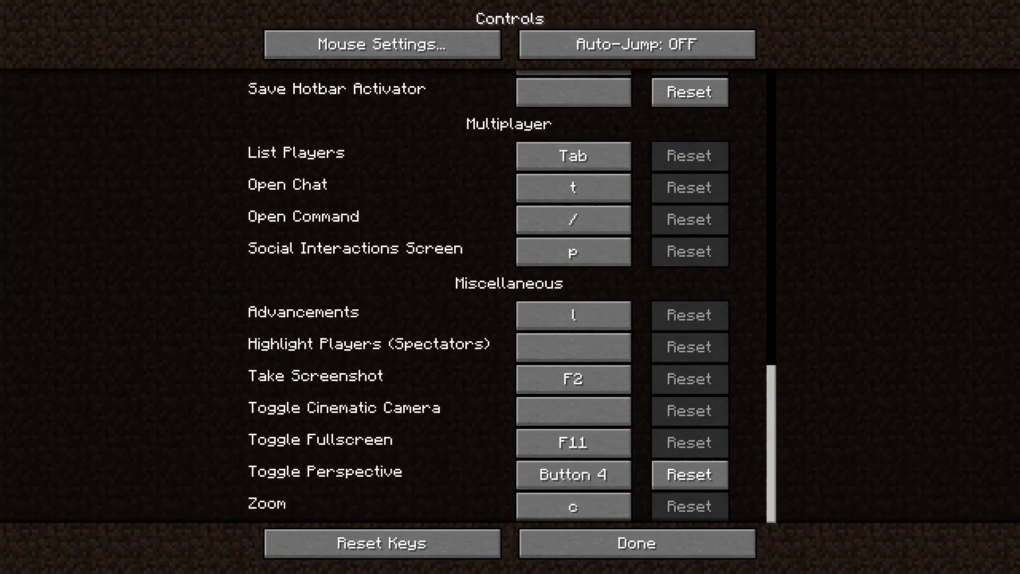
pyautogui.click(581, 551)
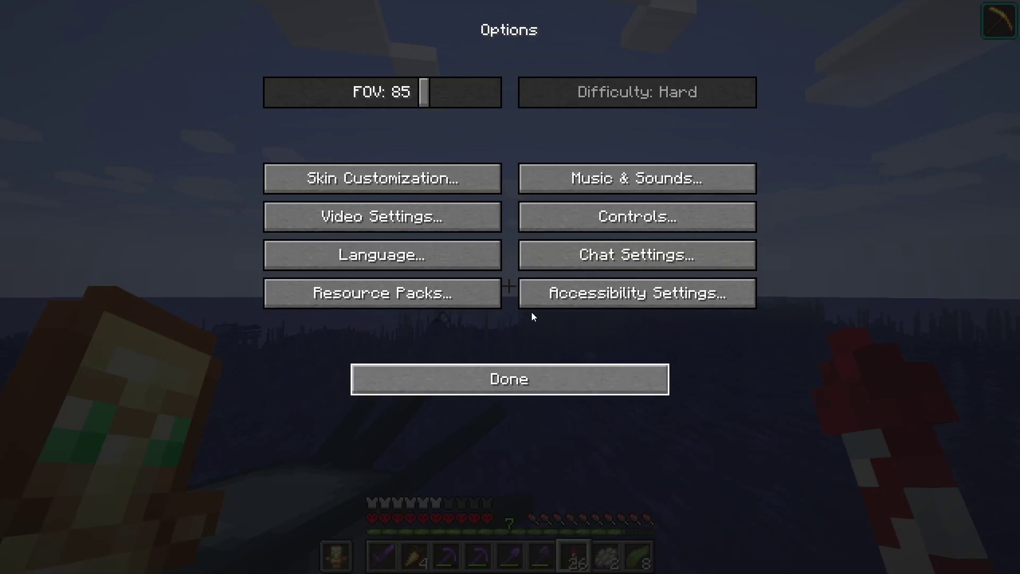
# Open the video settings and set the render distance to 12 chunks
pyautogui.click(438, 226)
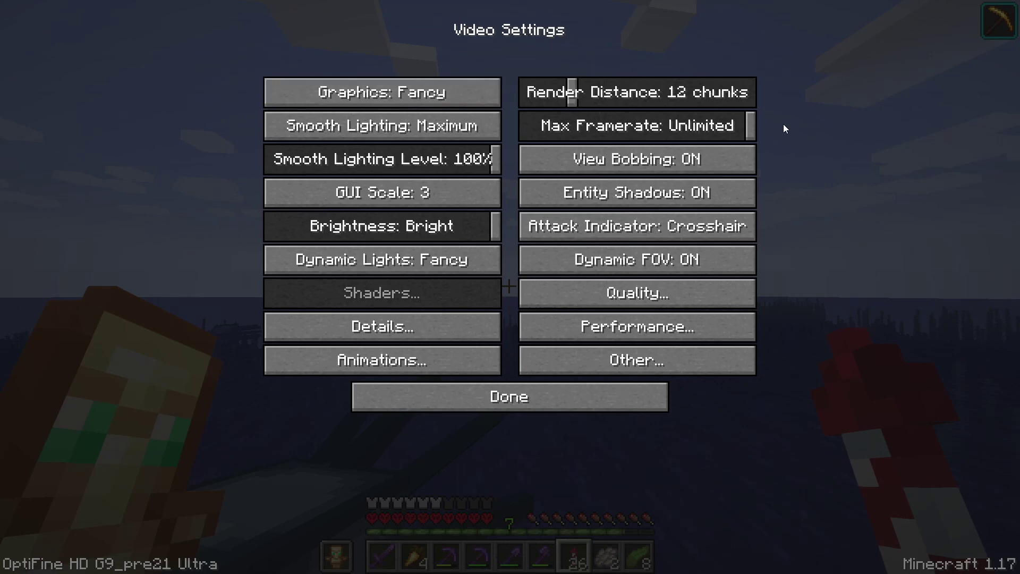
pyautogui.click(613, 99)
pyautogui.moveTo(612, 98); pyautogui.dragTo(575, 103)
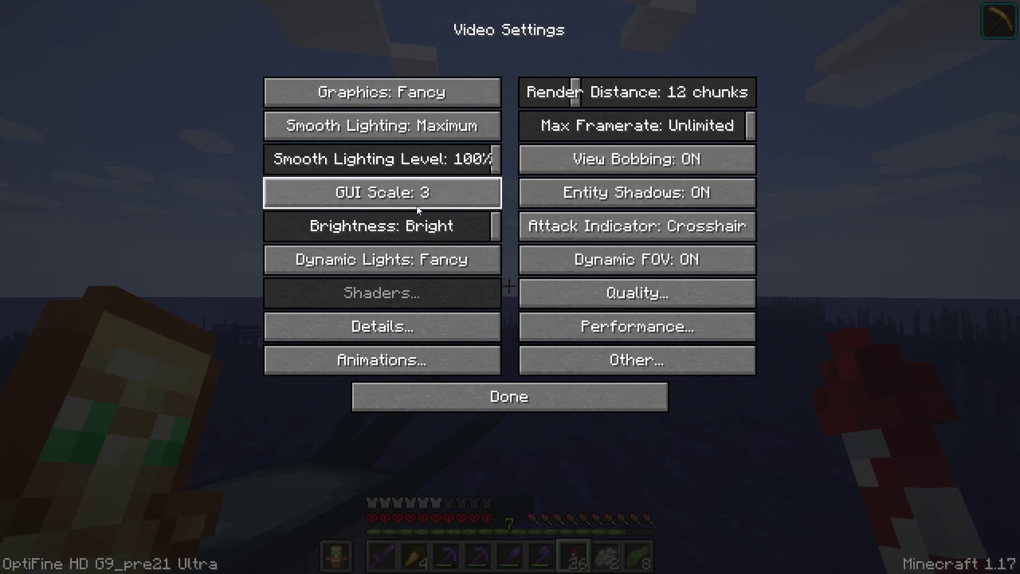
# Review the Details and Animations pages of the video settings without changing anything
pyautogui.click(420, 336)
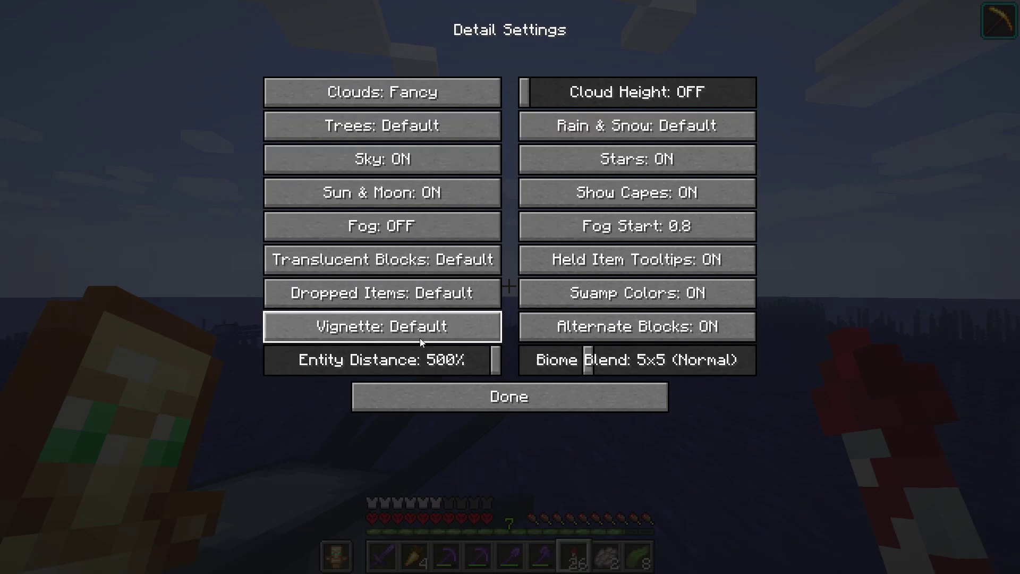
pyautogui.click(472, 397)
pyautogui.click(416, 361)
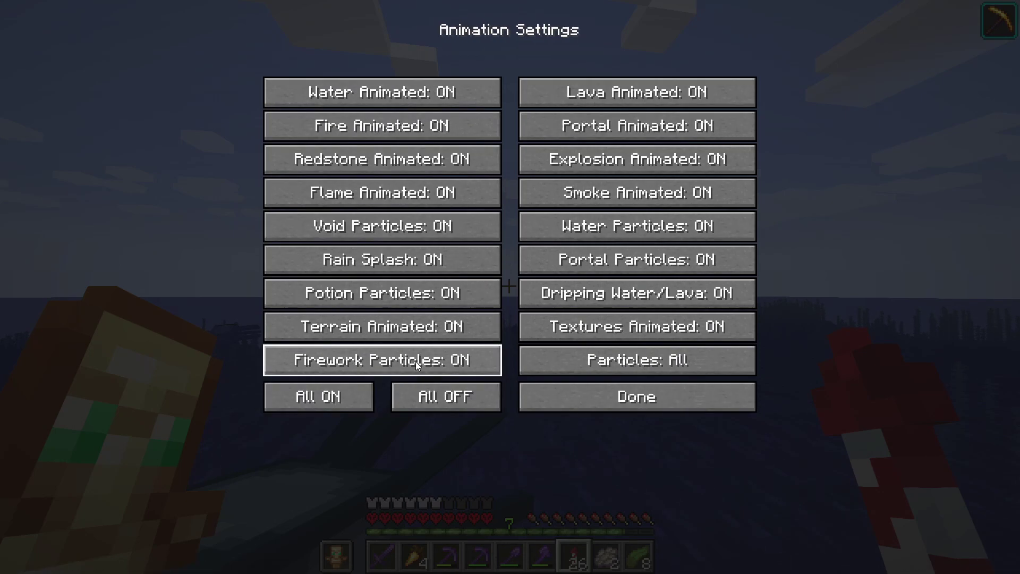
pyautogui.click(599, 393)
# Review the Performance, Other and Quality pages of the video settings, and leave the settings to return to the game
pyautogui.click(598, 326)
pyautogui.click(537, 397)
pyautogui.click(600, 360)
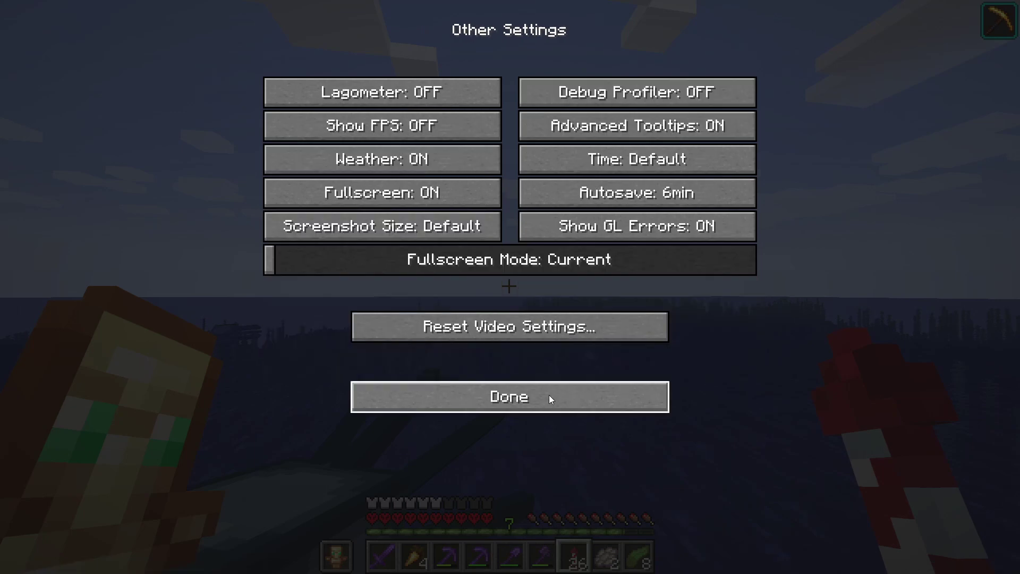
pyautogui.click(551, 393)
pyautogui.click(608, 289)
pyautogui.click(543, 403)
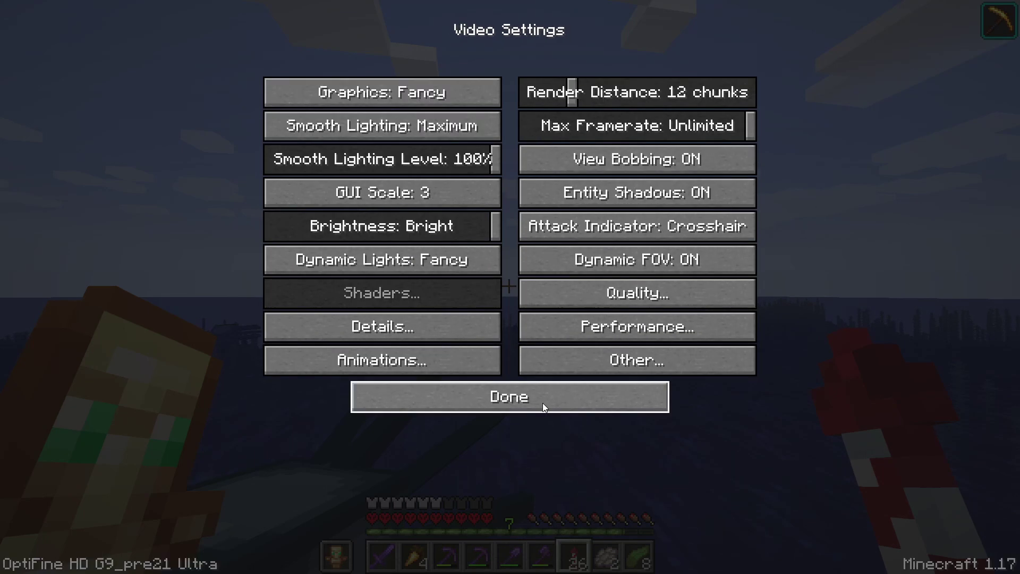
pyautogui.click(580, 394)
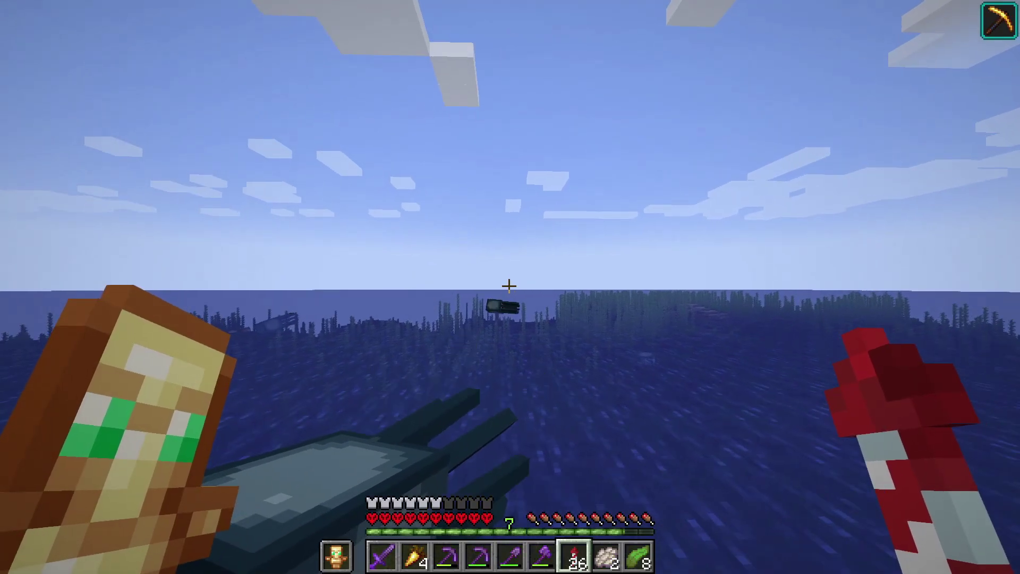
# Show the debug overlay and kill the squid at the water's edge, switching to the sword in the first hotbar slot
pyautogui.press('F3')
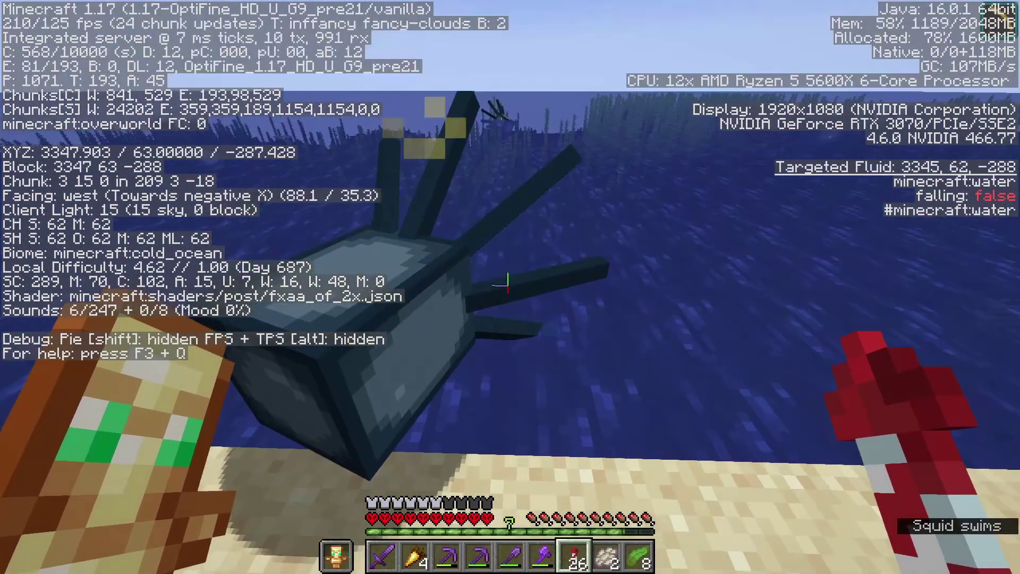
pyautogui.click(508, 282)
pyautogui.click(508, 282)
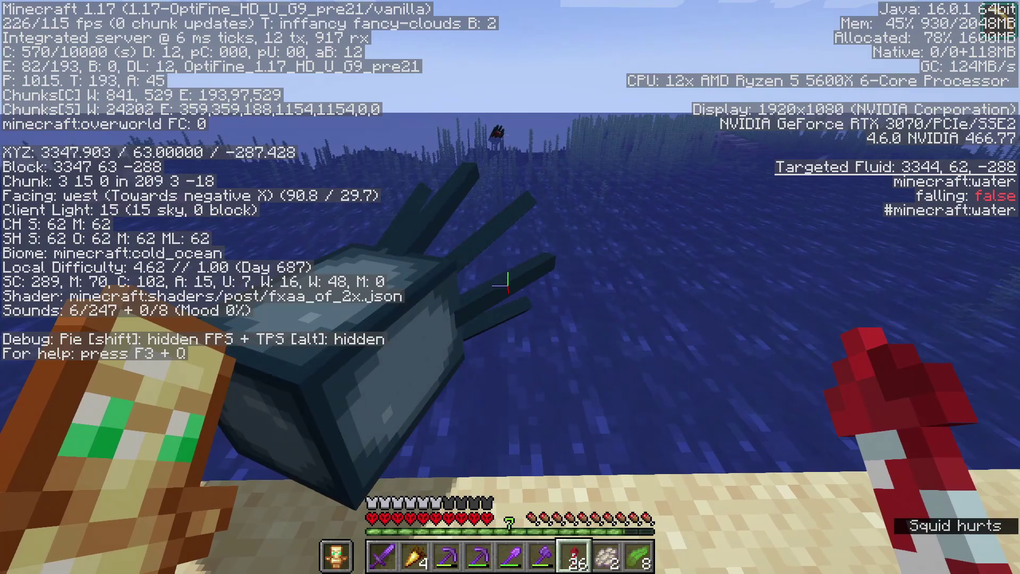
pyautogui.click(509, 282)
pyautogui.press('F1')
pyautogui.press('F1')
pyautogui.click(508, 282)
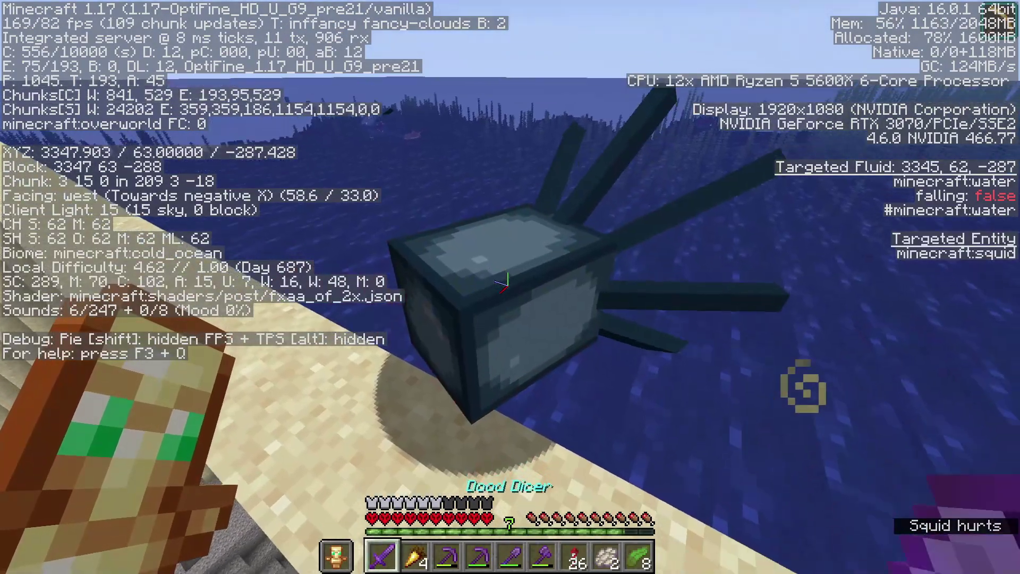
pyautogui.click(509, 282)
pyautogui.click(508, 282)
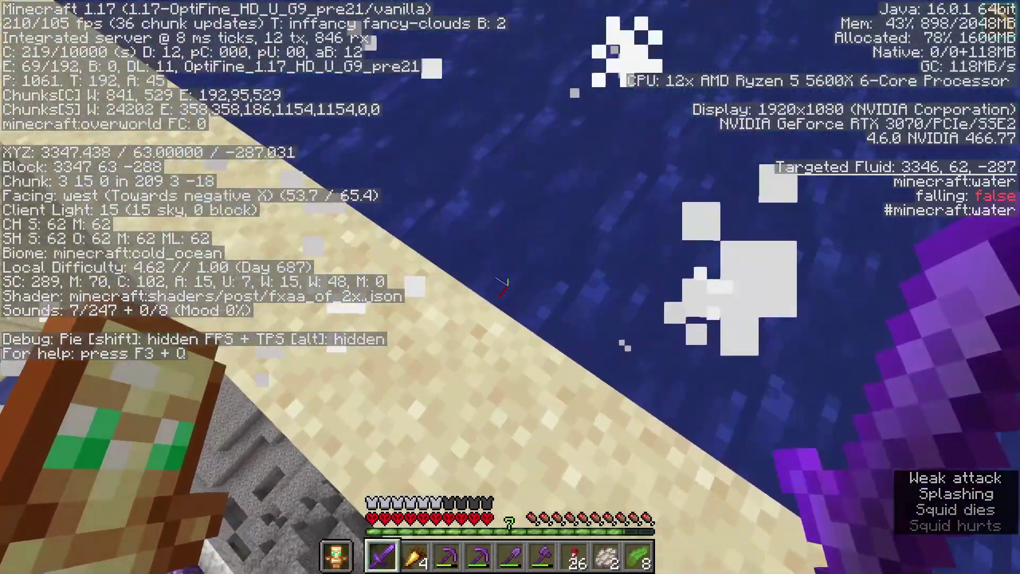
# Switch the camera to the third-person view facing the character and hide the game's interface
pyautogui.press('F5')
pyautogui.press('F5')
pyautogui.press('F1')
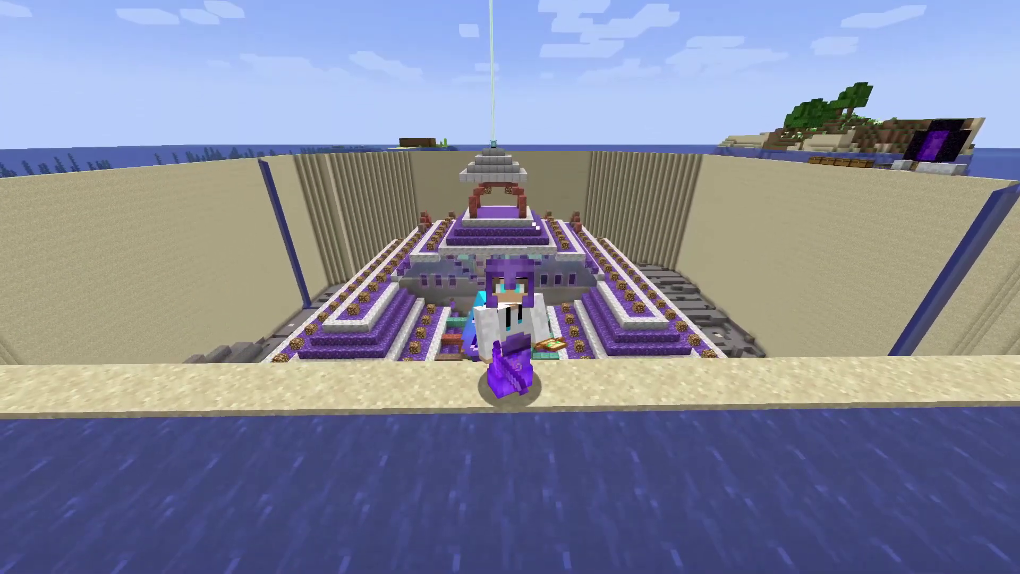